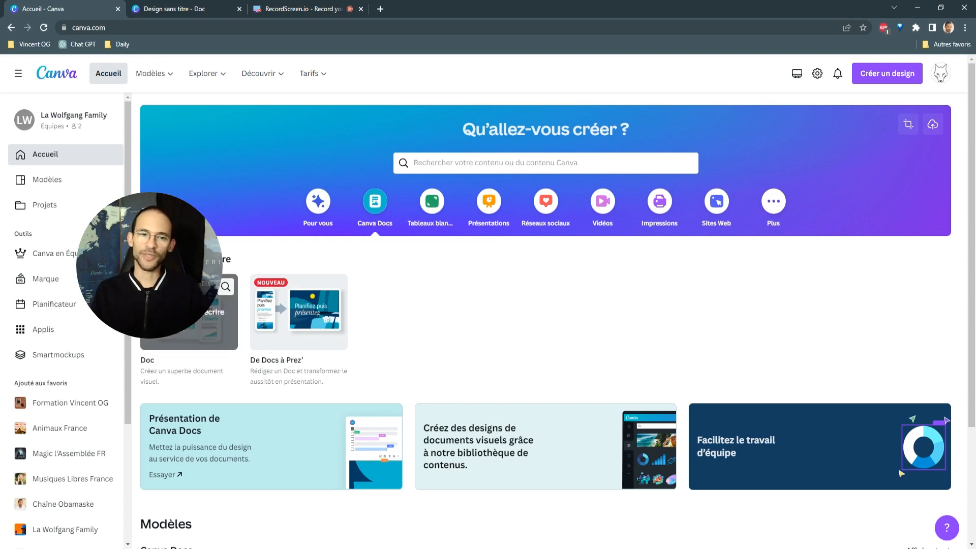
Create a new Canva Doc and open the Écriture magique prompt on its first line.
left_click(223, 331)
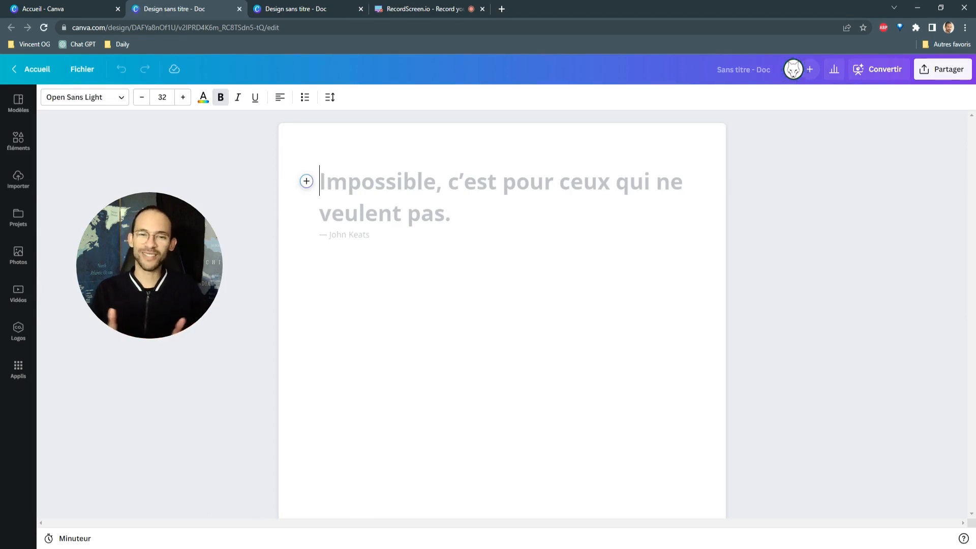
left_click(307, 182)
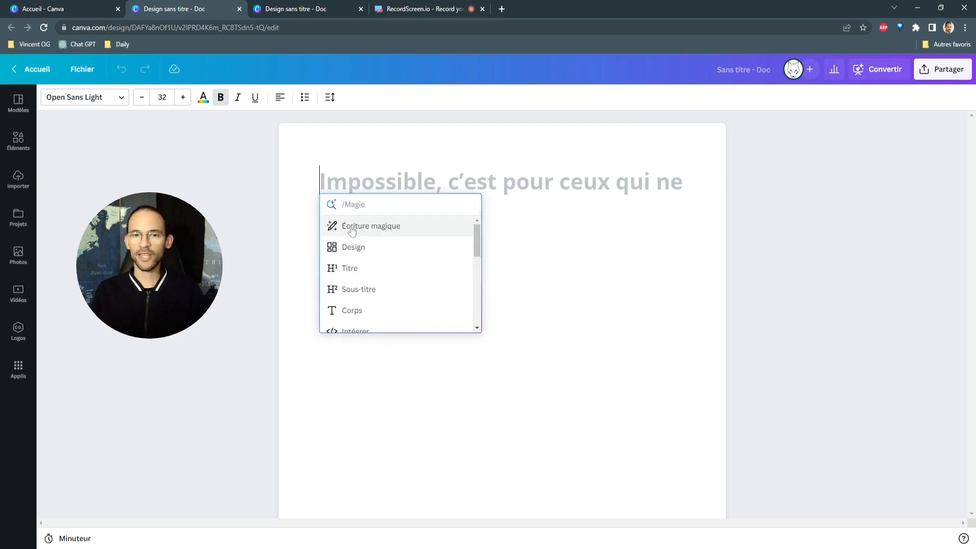
left_click(354, 227)
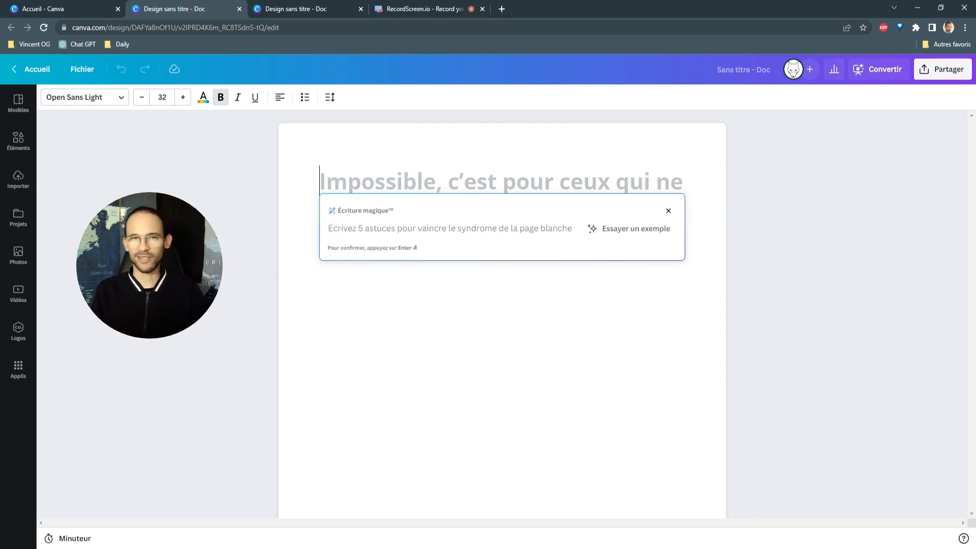
Copy the dropshipping course outline prompt from the other doc and generate text from it with Écriture magique in the new doc.
left_click(260, 14)
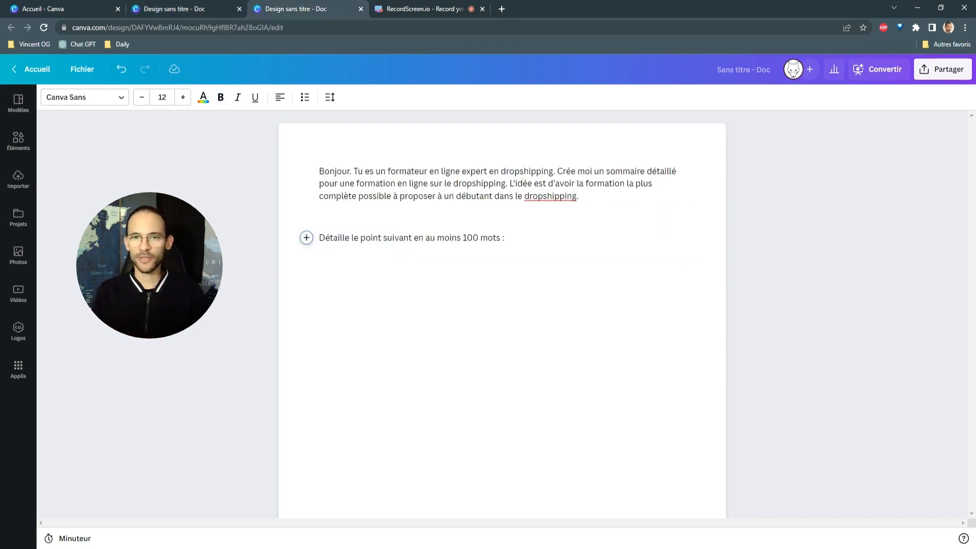
triple_click(358, 184)
key("ctrl+c")
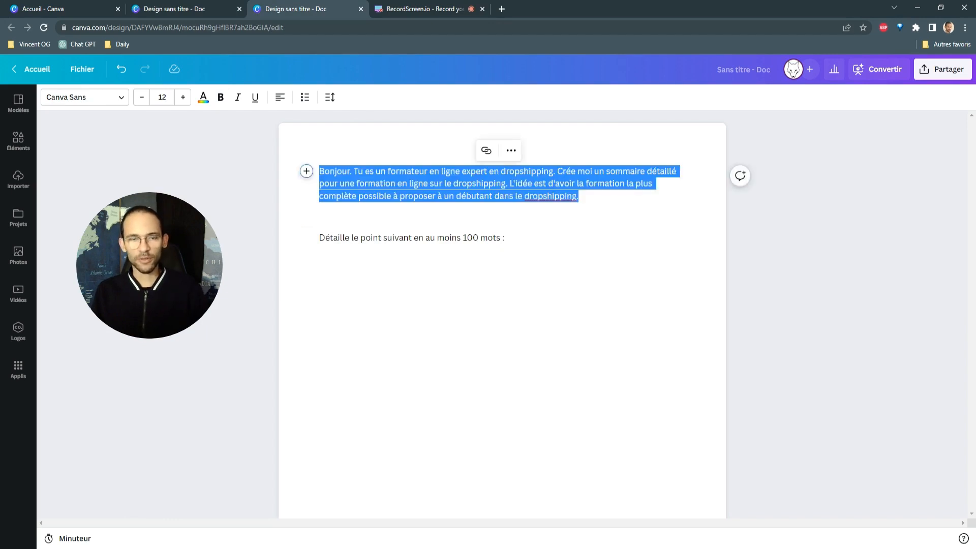
left_click(175, 9)
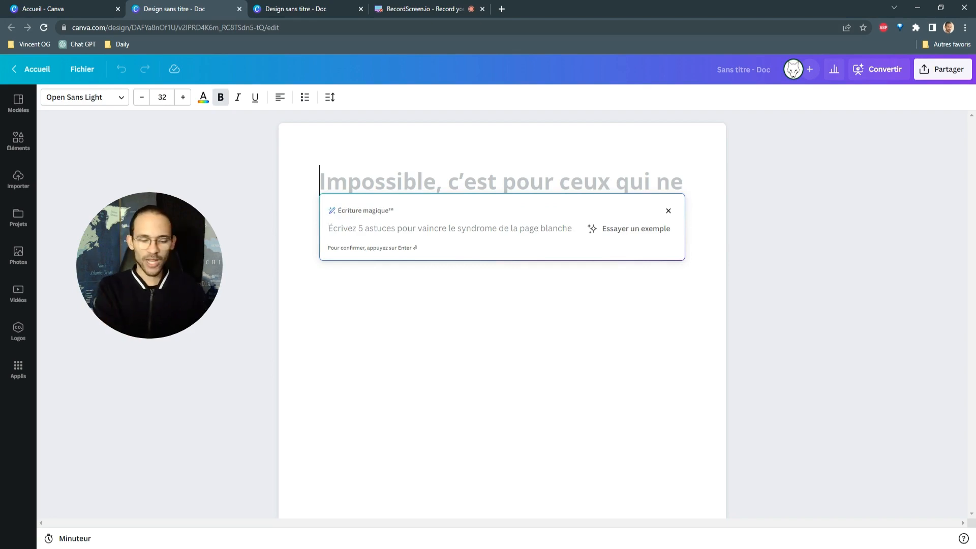
key("ctrl+v")
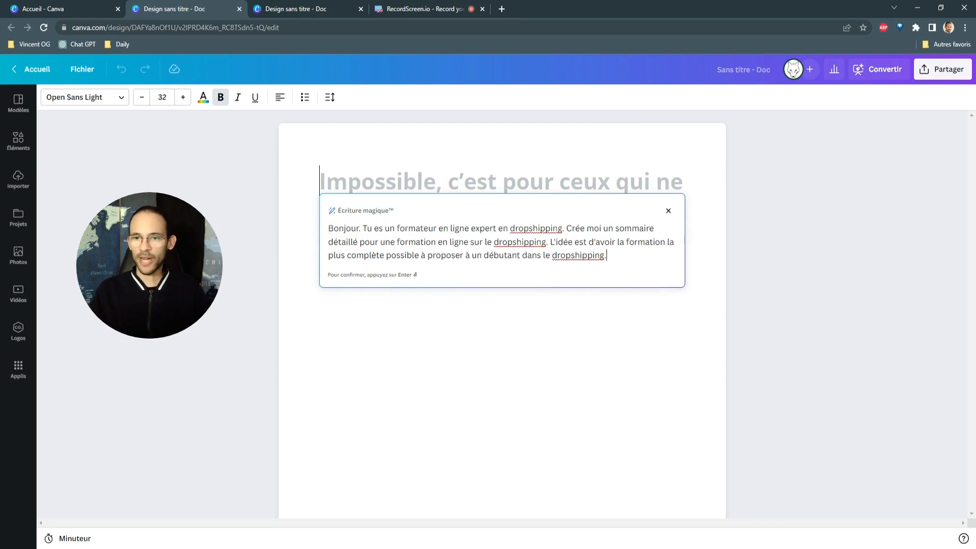
key("Return")
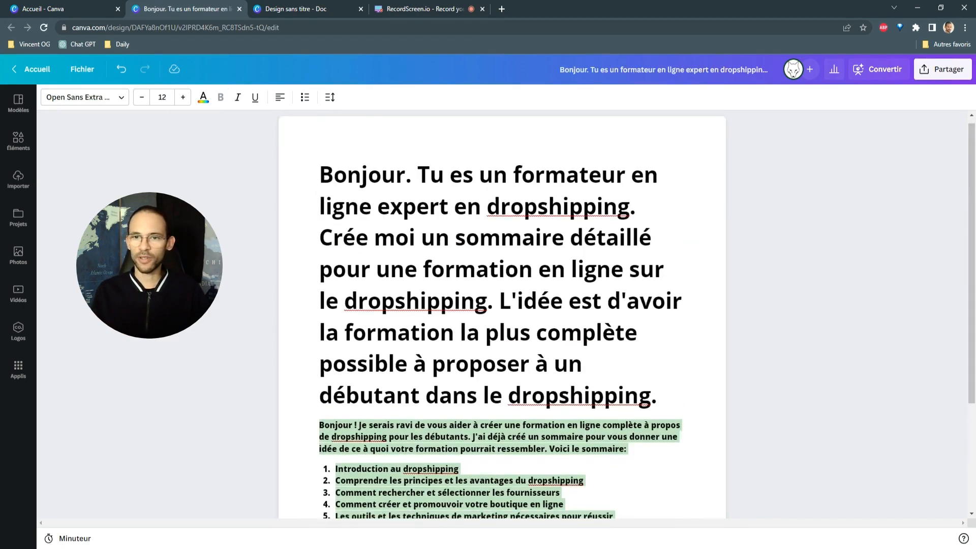
Convert the generated numbered course outline, from Introduction au dropshipping to Conclusion, into a bulleted list.
scroll(502, 314, "up", 4)
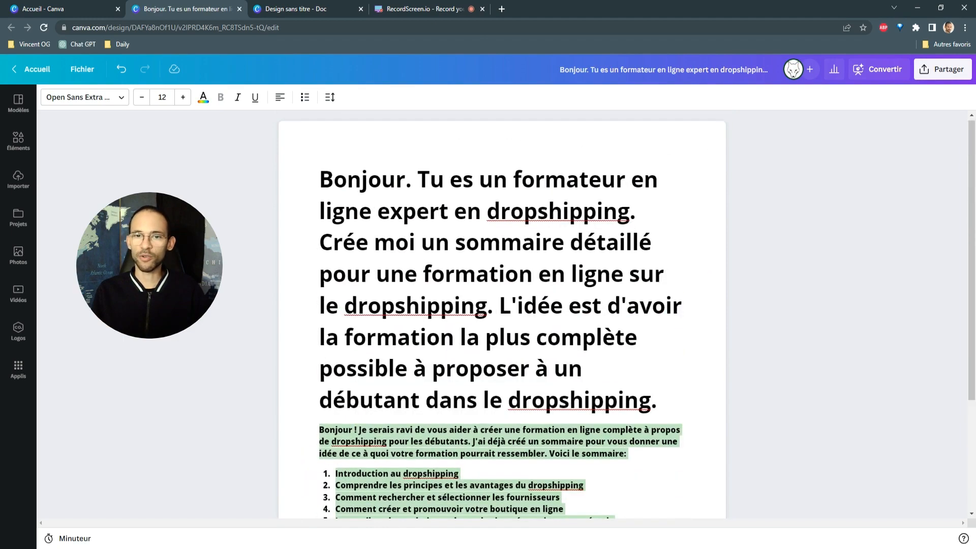
scroll(502, 314, "down", 1)
scroll(502, 314, "down", 3)
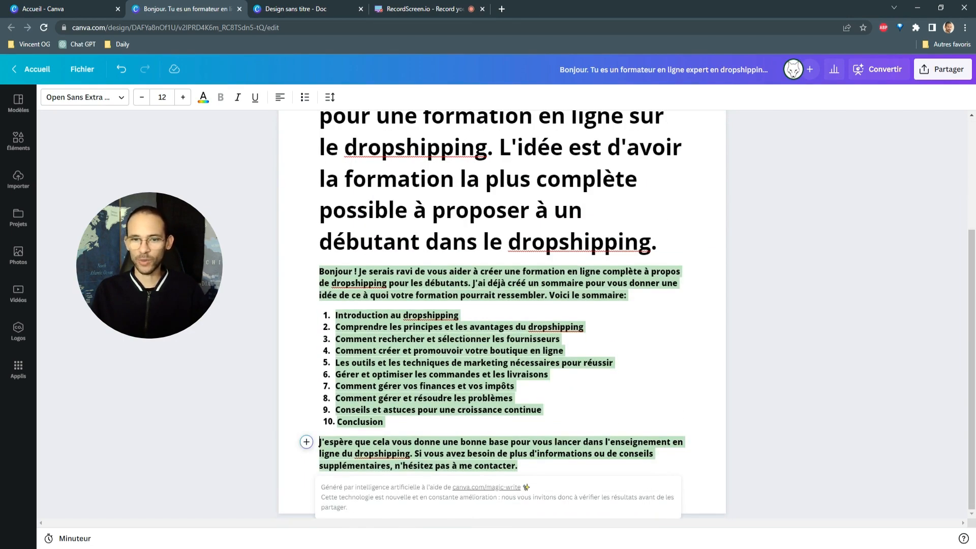
scroll(502, 314, "up", 3)
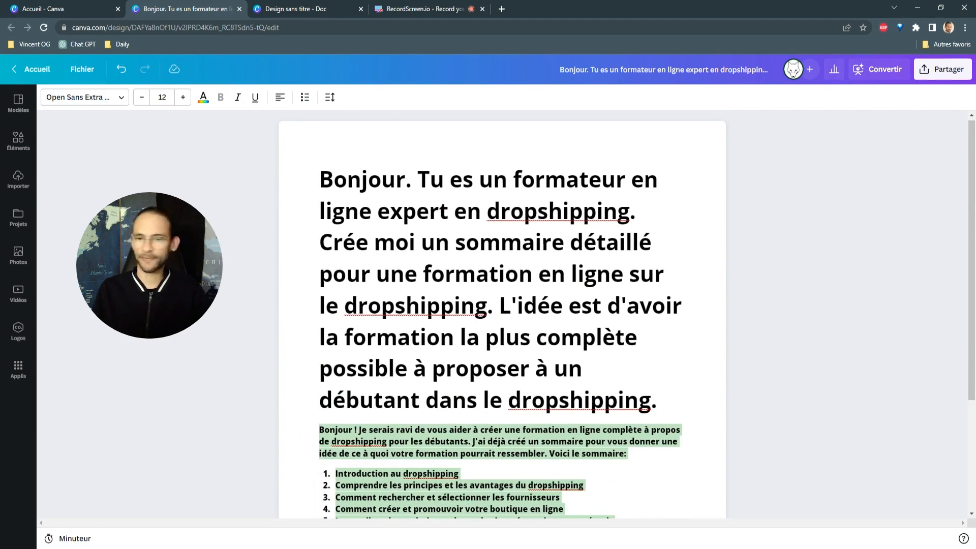
scroll(502, 314, "down", 3)
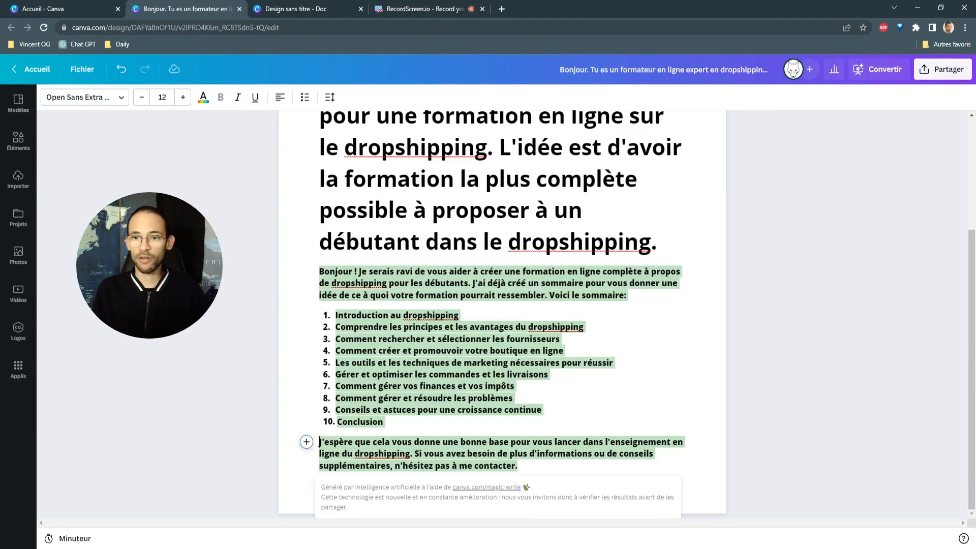
scroll(502, 314, "up", 2)
scroll(502, 314, "down", 2)
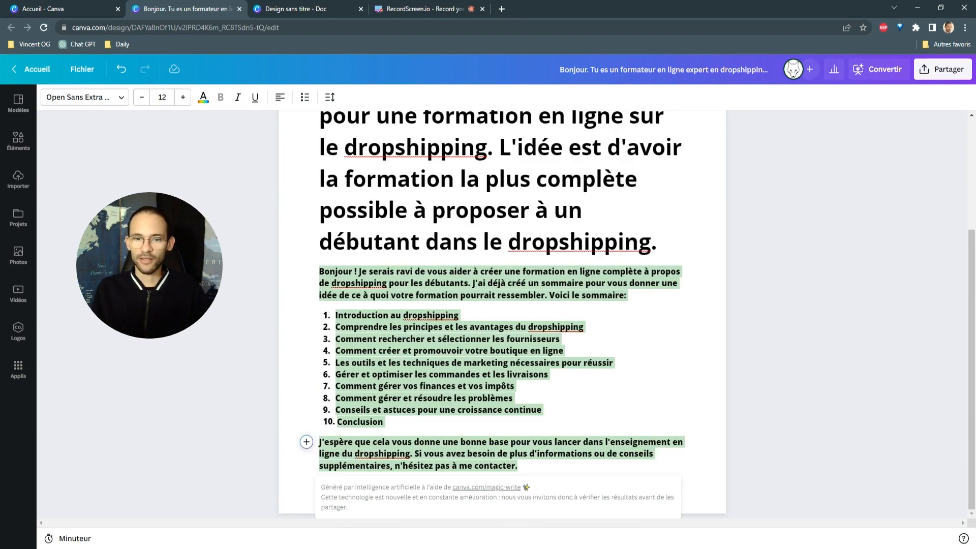
left_click_drag(385, 421, 336, 315)
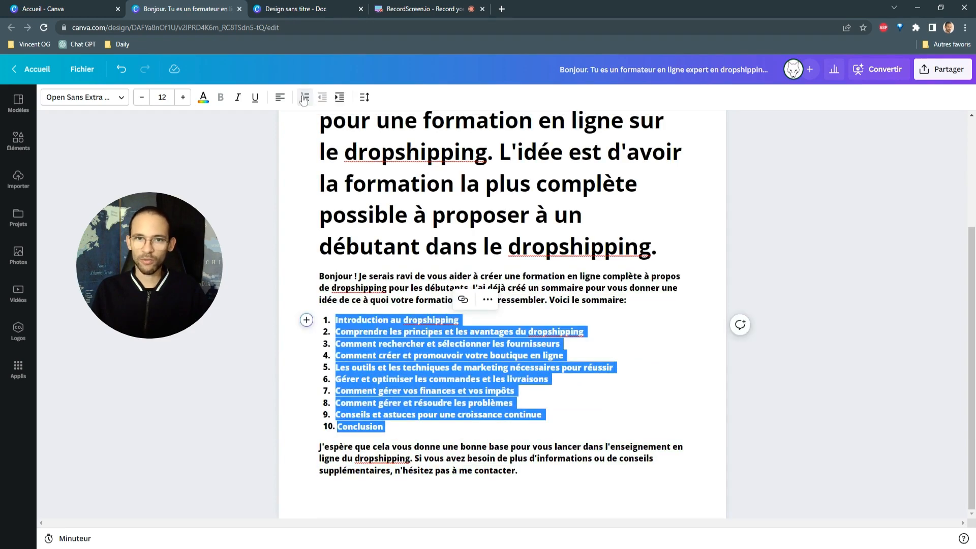
left_click(304, 97)
left_click(305, 97)
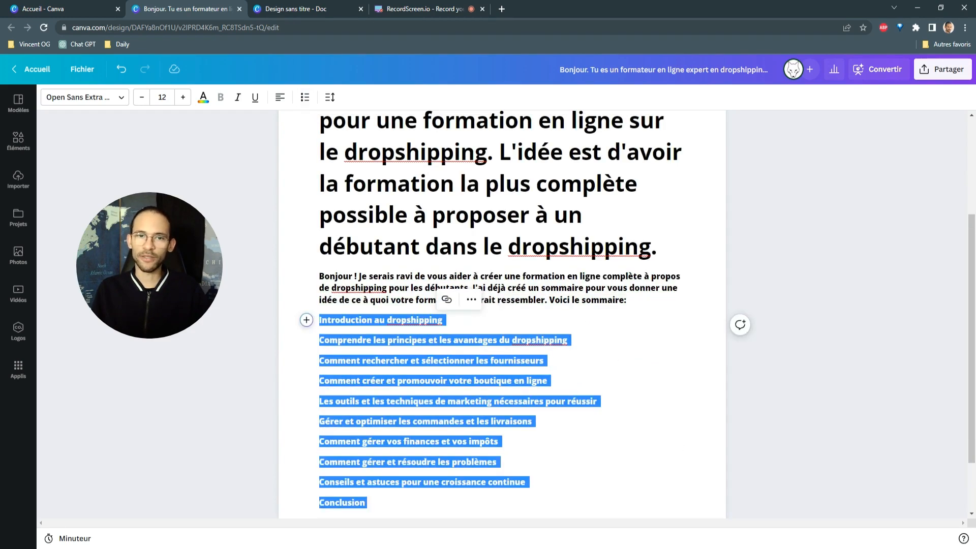
left_click(305, 97)
Insert an empty non-bulleted line below Introduction au dropshipping and delete the prompt and the paragraphs surrounding the outline.
left_click(461, 320)
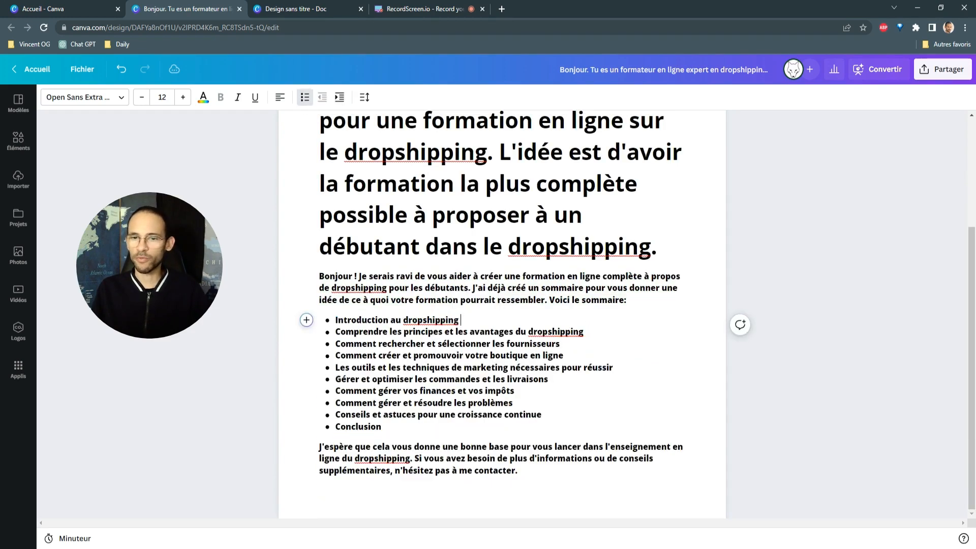
key("Return")
key("Return")
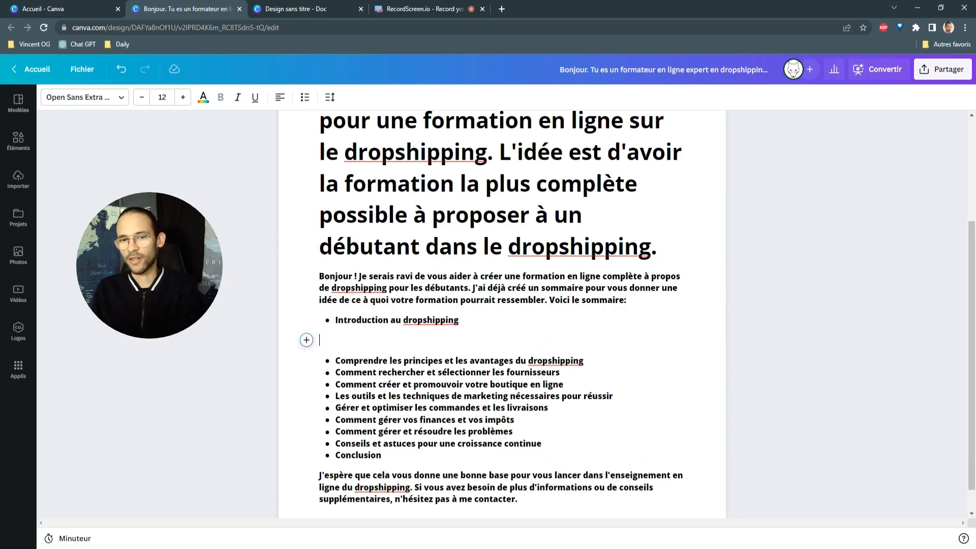
left_click_drag(628, 300, 286, 80)
key("BackSpace")
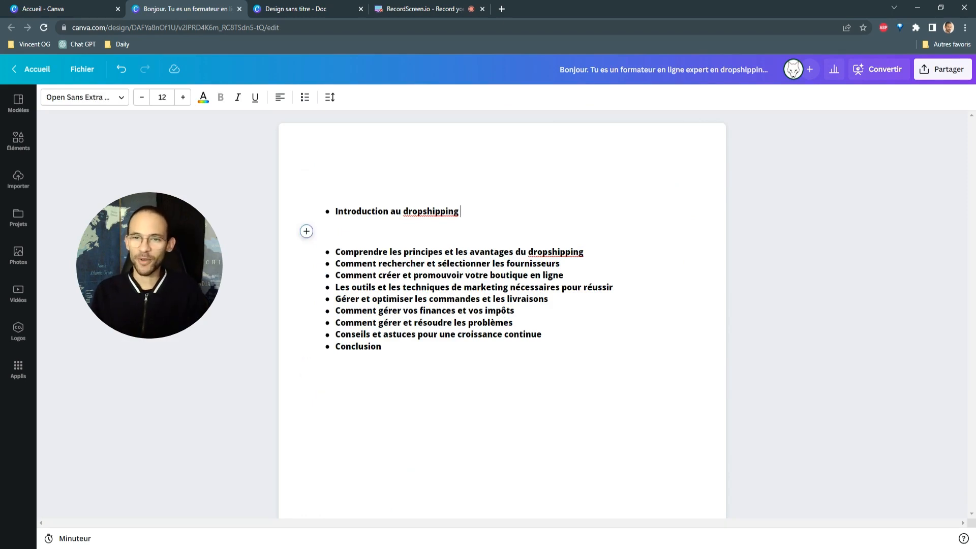
Copy the Introduction au dropshipping heading to the end of the "Détaille le point suivant en au moins 100 mots :" prompt in the other doc.
key("shift+Left")
key("shift+Left")
key("shift+Left")
key("shift+Left")
key("shift+Left")
key("shift+Left")
key("shift+Left")
key("shift+Left")
key("shift+Left")
key("shift+Left")
key("shift+Left")
key("shift+Left")
key("shift+Left")
key("shift+Left")
key("shift+Left")
key("shift+Left")
key("shift+Left")
key("shift+Left")
key("shift+Left")
key("shift+Left")
key("ctrl+c")
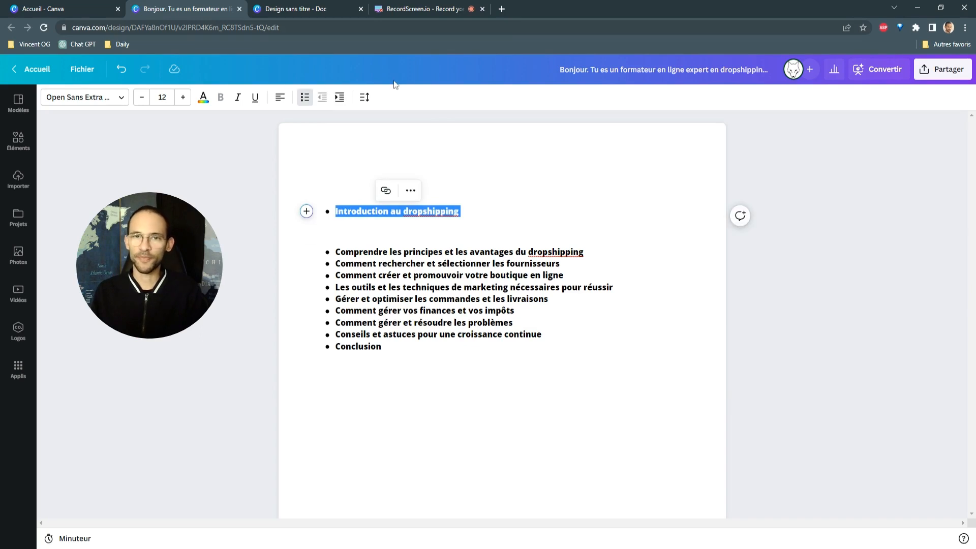
left_click(311, 9)
left_click(523, 238)
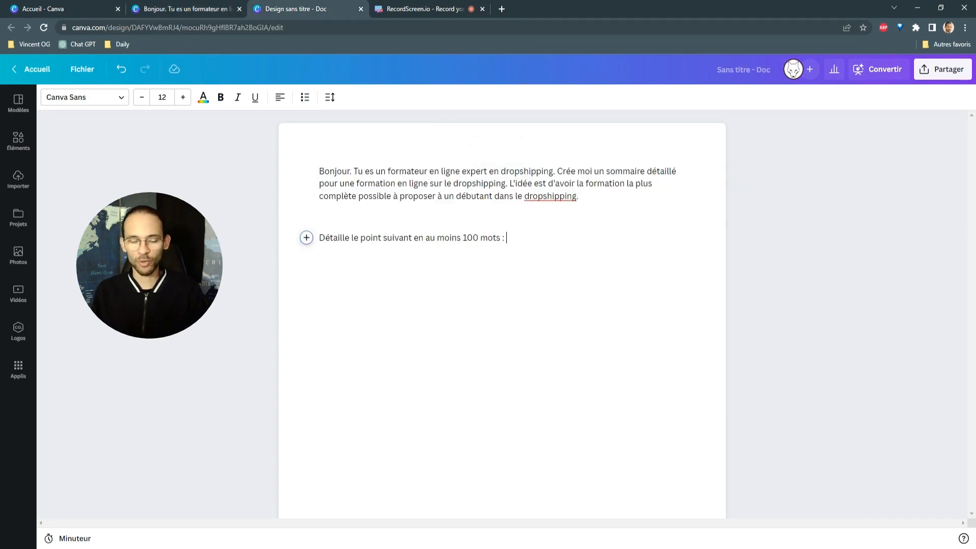
key("ctrl+v")
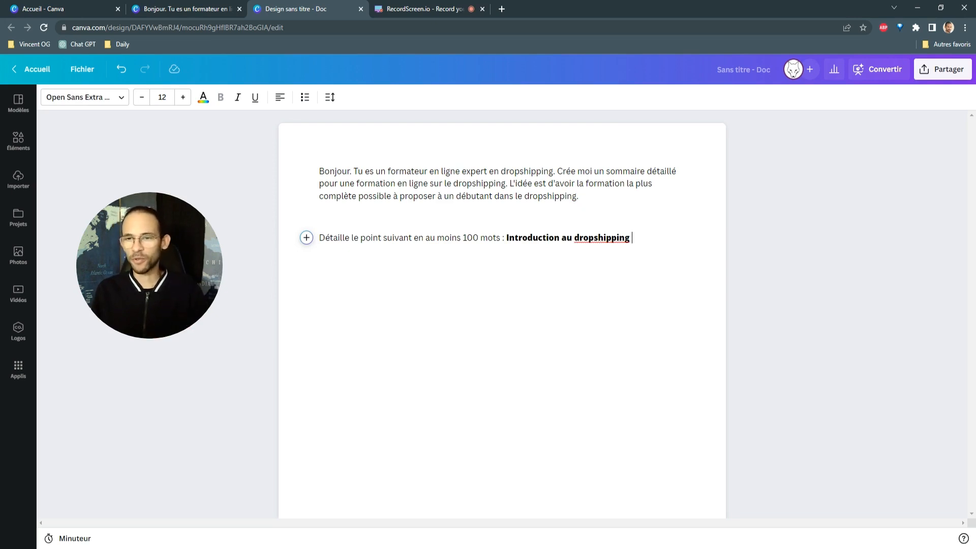
Copy the completed 100-word prompt and generate the section text with Écriture magique on the empty line below Introduction au dropshipping.
left_click_drag(632, 238, 319, 238)
key("ctrl+c")
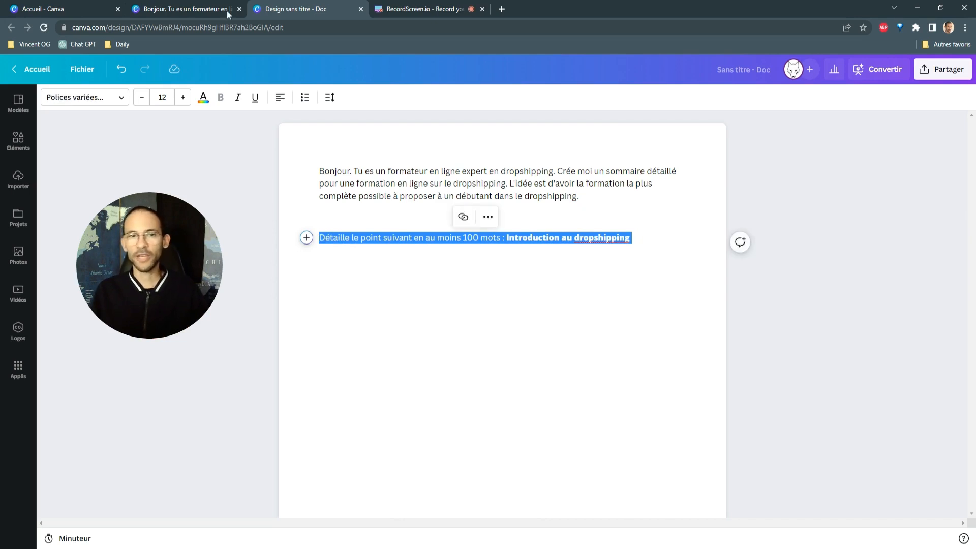
left_click(176, 9)
left_click(306, 231)
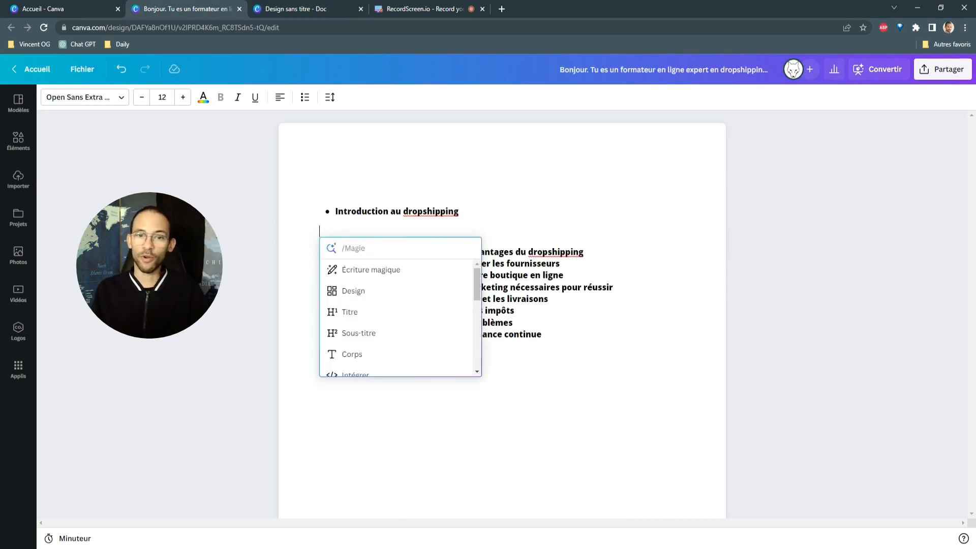
left_click(326, 271)
key("ctrl+v")
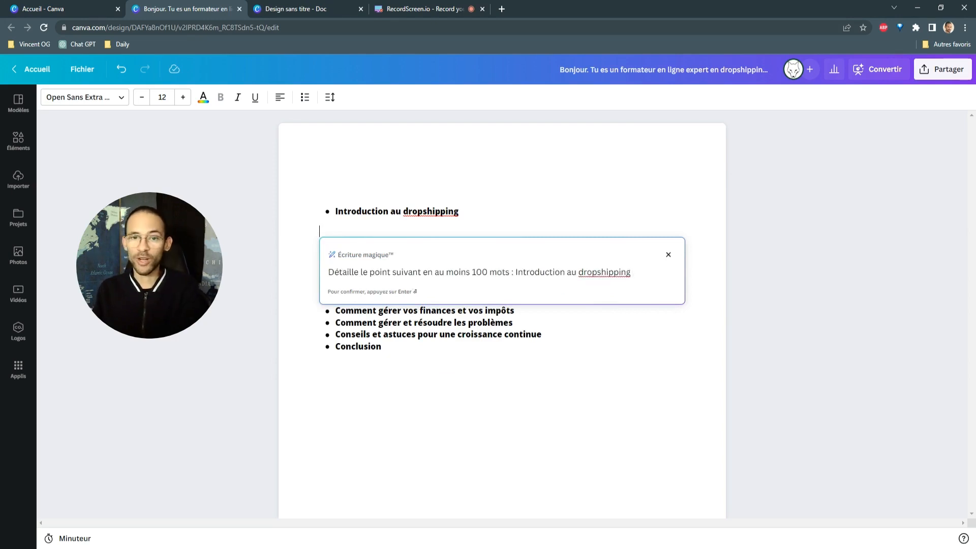
key("Return")
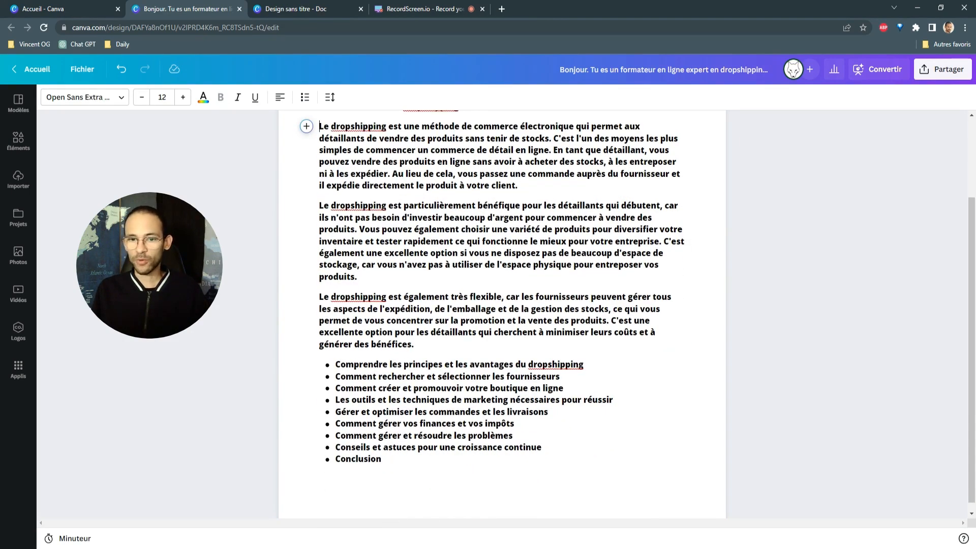
scroll(502, 315, "up", 3)
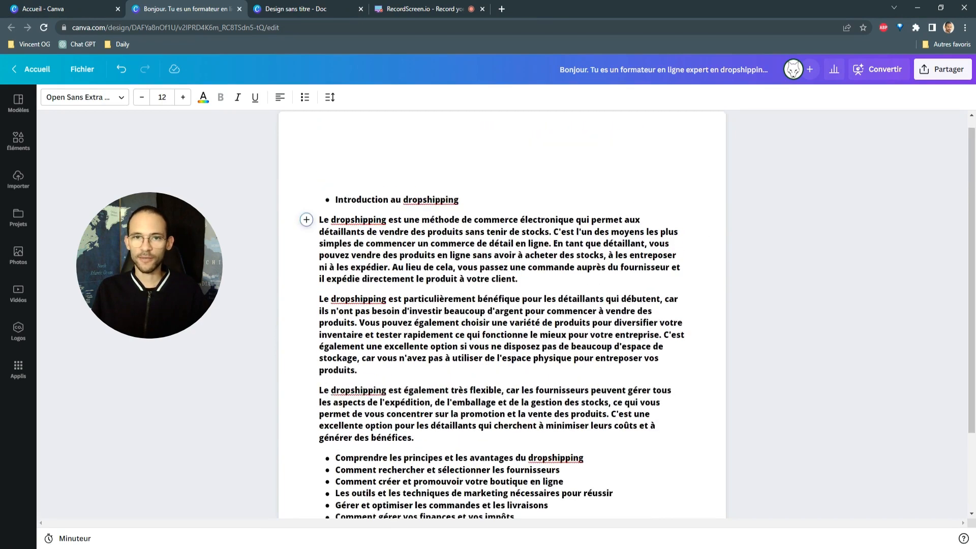